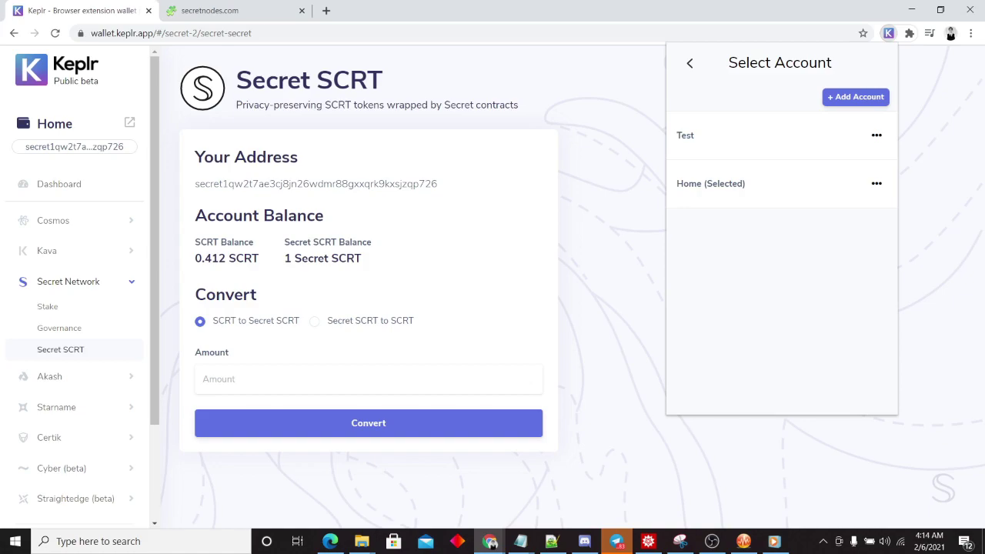
Step: Copy the Test account's wallet address and switch the wallet back to the Home account
left_click(685, 135)
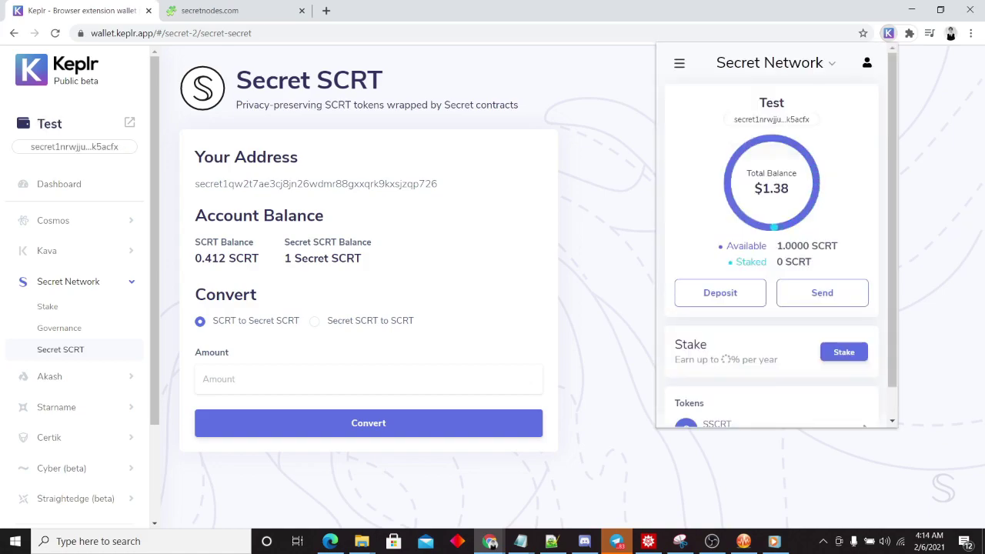
left_click(771, 117)
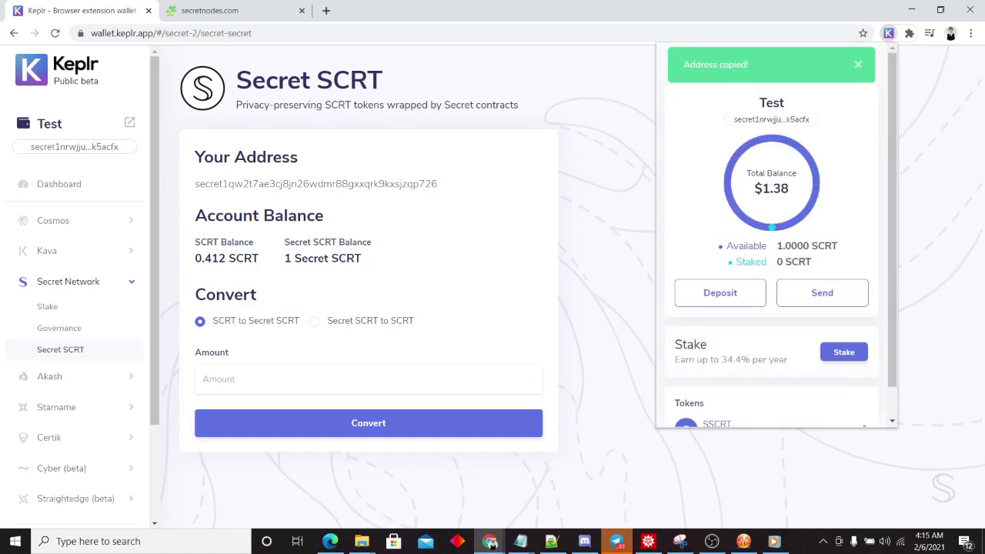
left_click(867, 62)
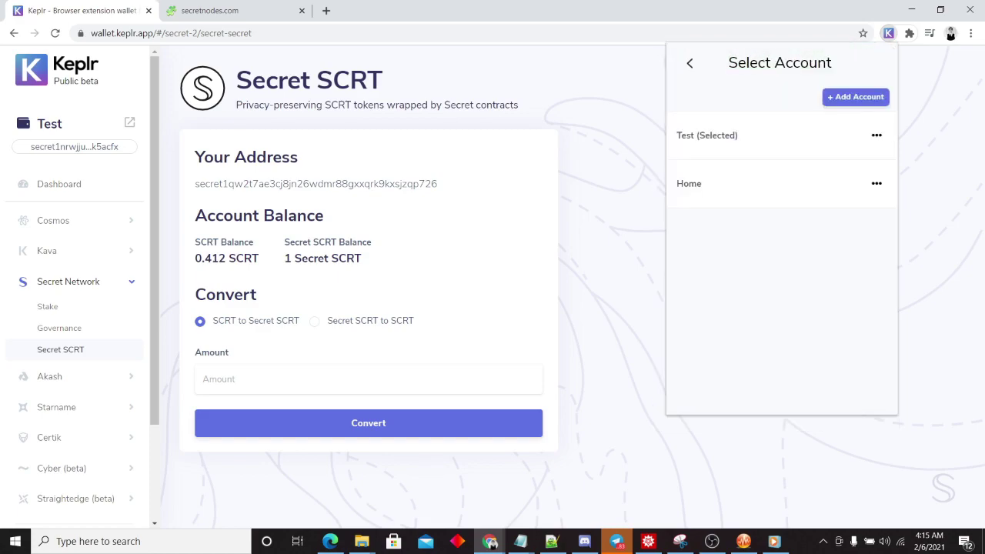
left_click(689, 183)
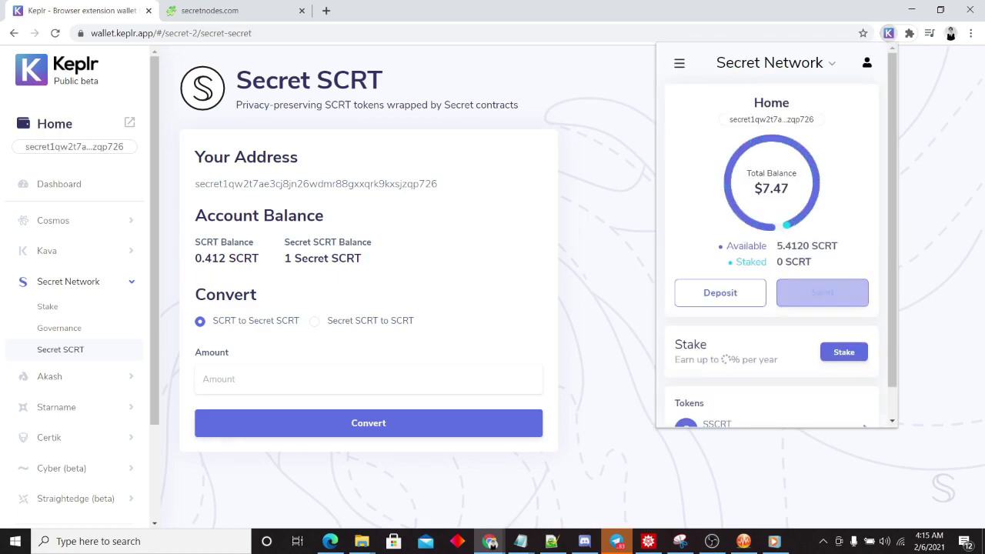
Step: Prepare a transfer of 1 SCRT to the copied address with the memo "THIS IS THE PUBLICLY VISIBLE TRANSACTION"
left_click(822, 259)
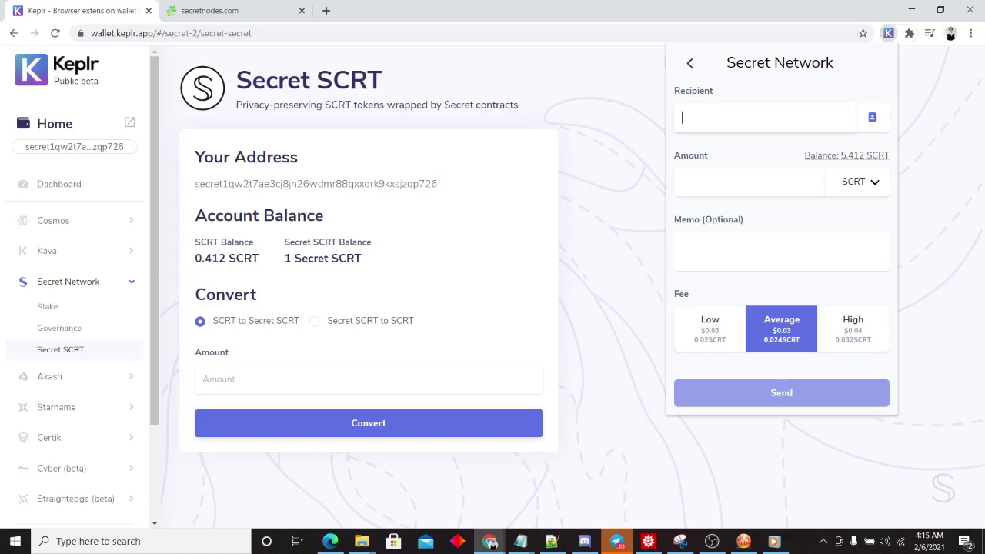
key("ctrl+v")
left_click(749, 183)
type("1")
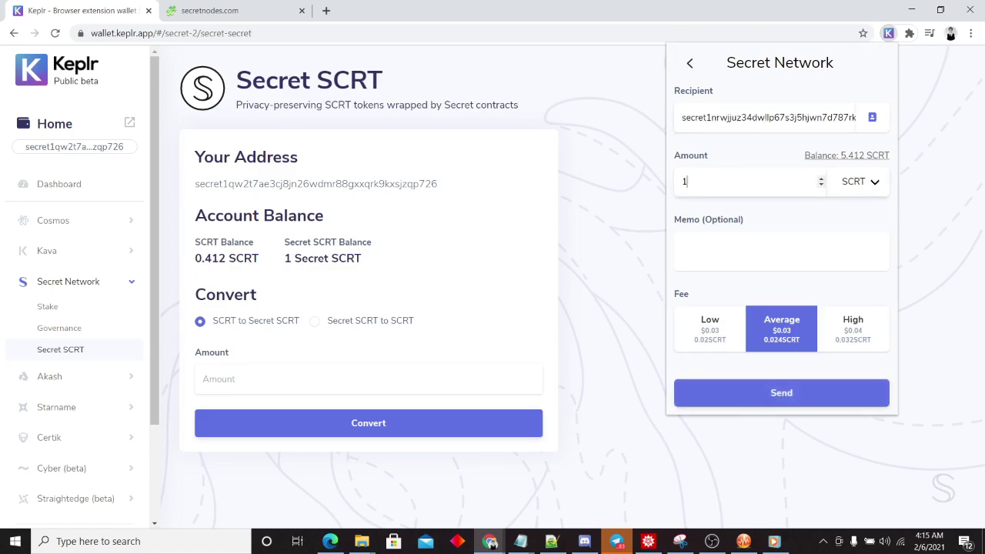
left_click(759, 251)
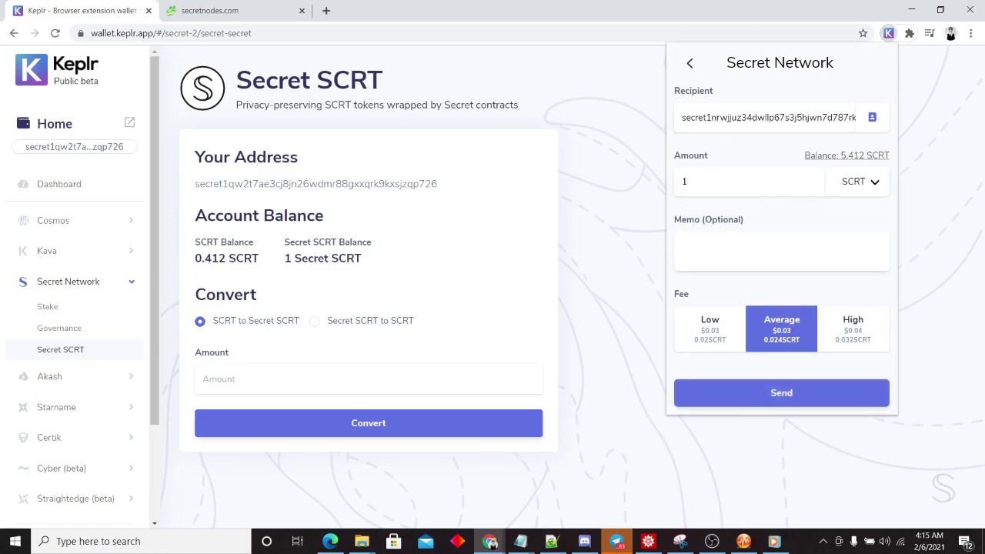
type("THIS IS THE PUBLICLY VISIBLE")
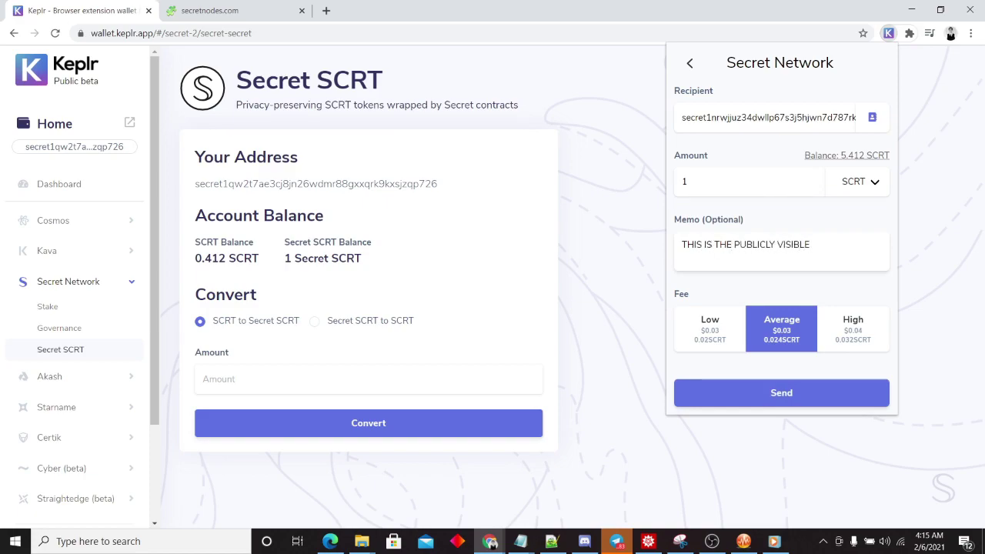
type(" TRANSACTION")
Step: Submit the SCRT transfer and approve it with the average fee
left_click(782, 393)
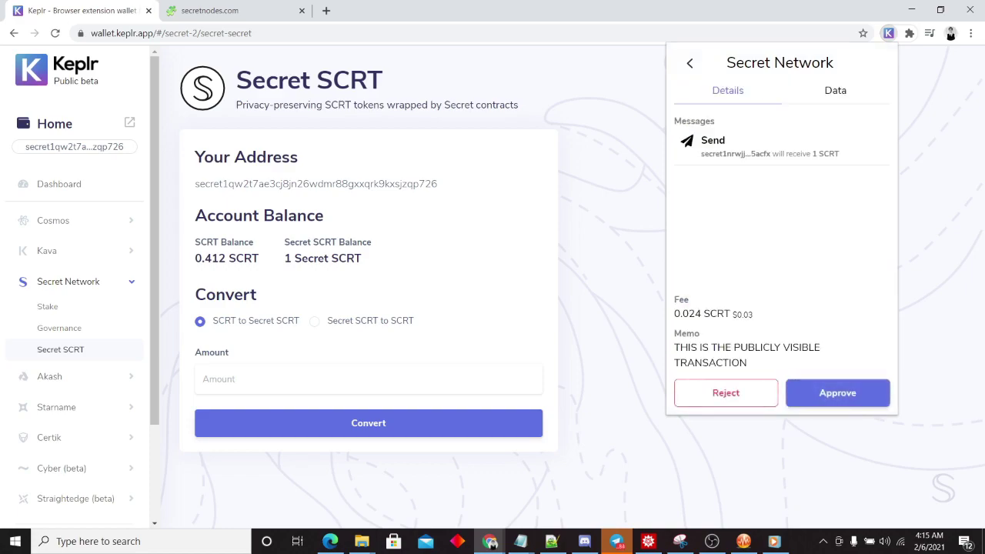
left_click(837, 393)
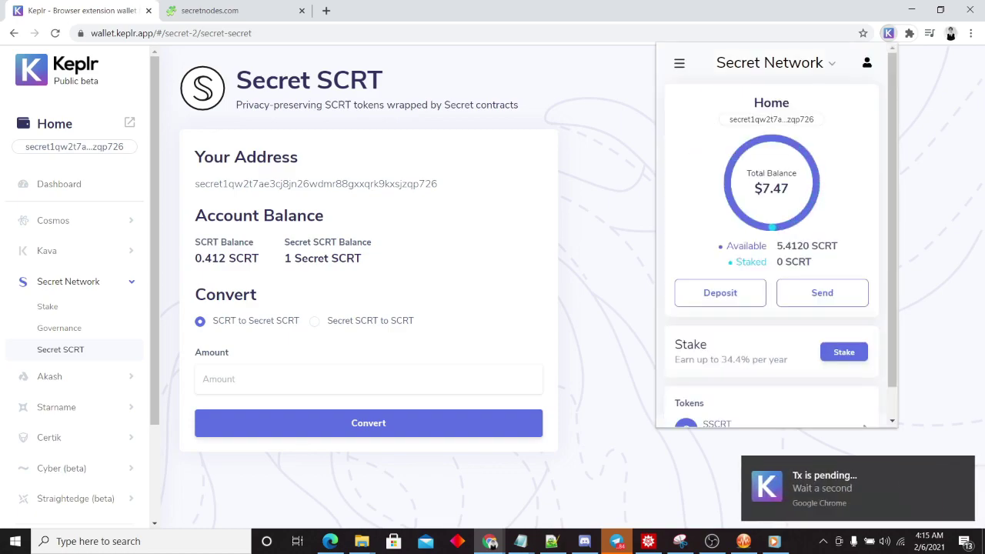
left_click(962, 467)
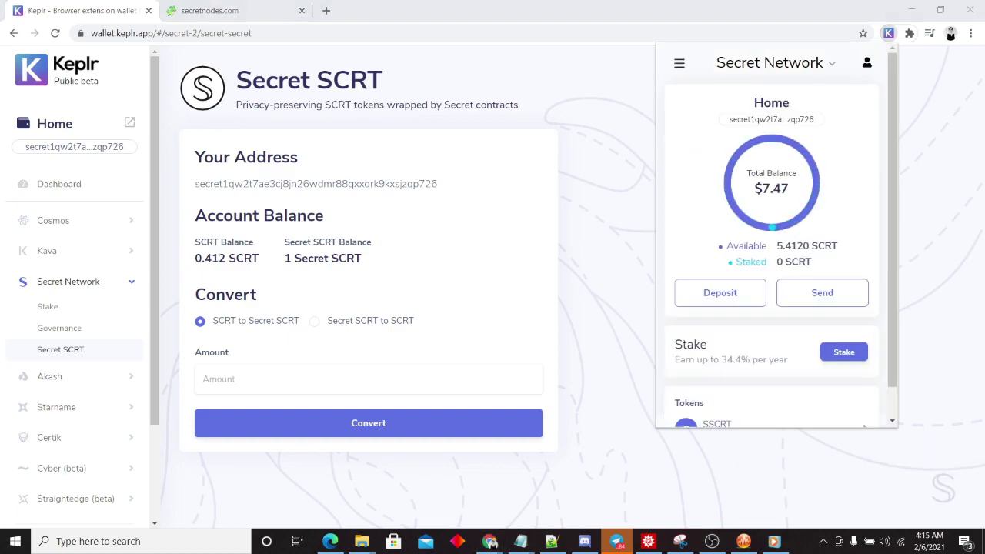
Step: Switch to secretnodes.com, refresh the transactions list and open the details of the new 1 SCRT transfer
left_click(210, 11)
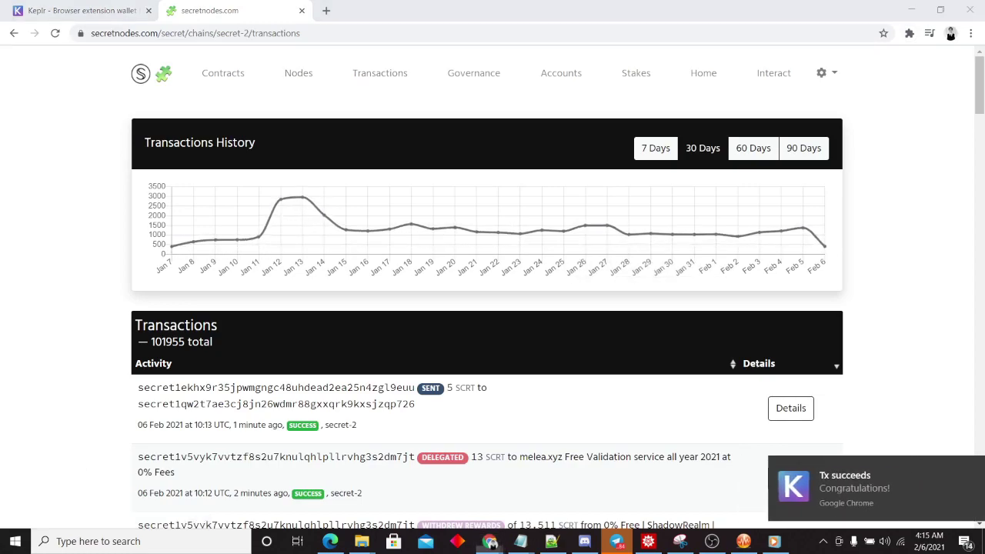
scroll(487, 292, "down", 1)
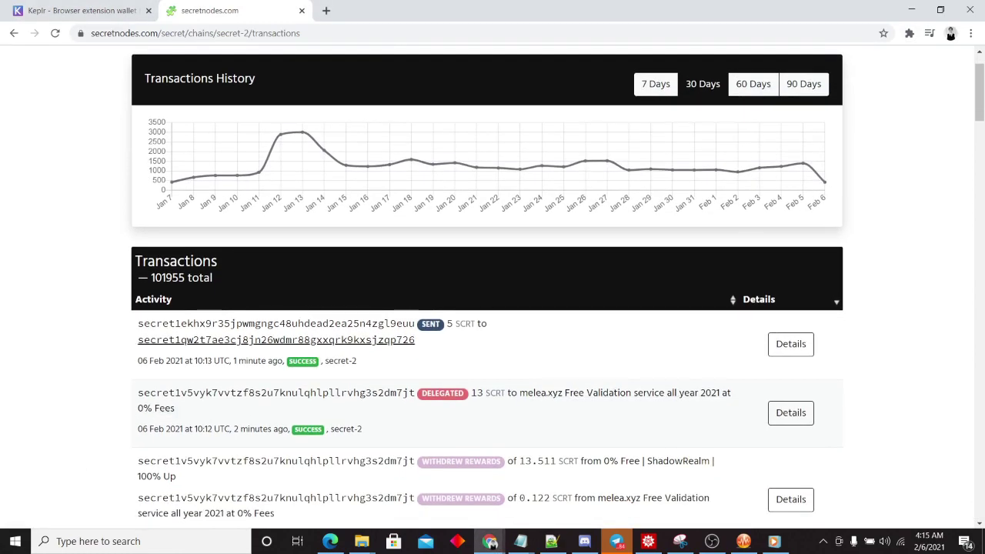
left_click(55, 33)
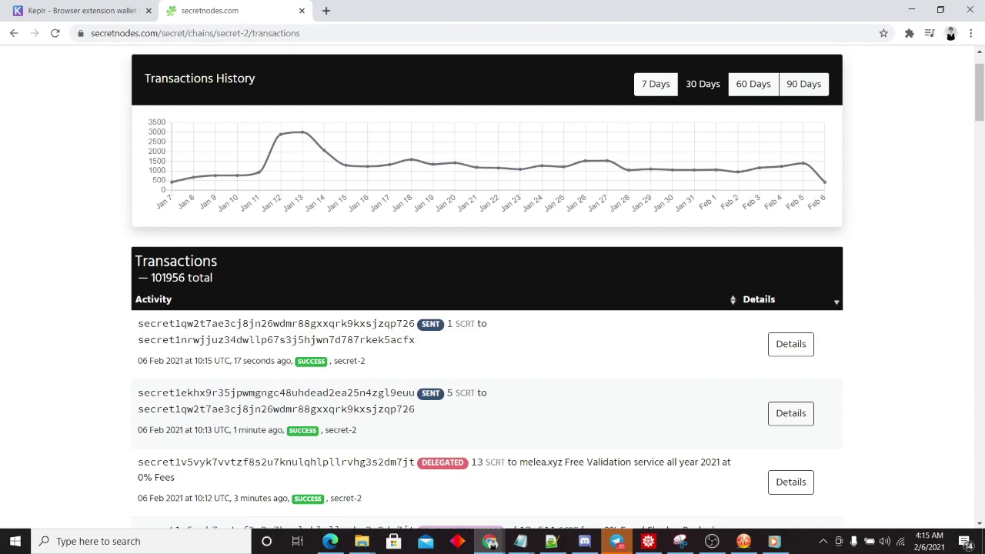
left_click(791, 344)
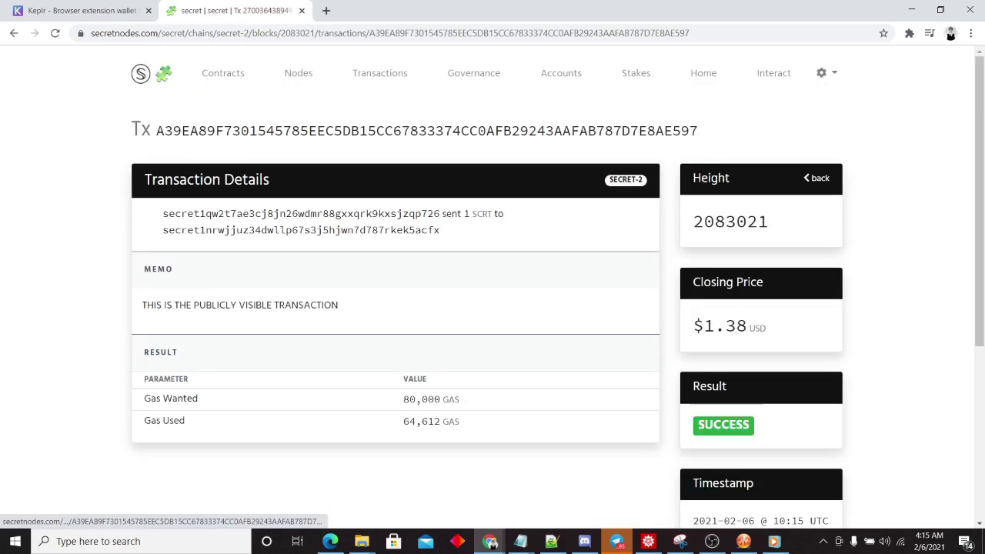
Step: Open the SCRT transfer's raw JSON in a new browser tab and place that tab directly after the wallet tab
scroll(493, 285, "down", 3)
right_click(708, 453)
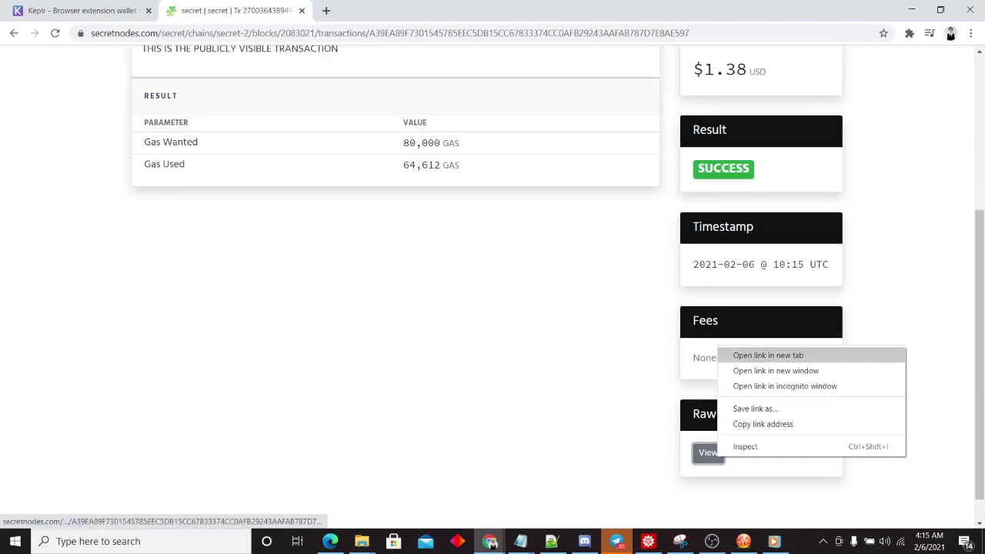
left_click(747, 351)
key("ctrl+Tab")
left_click_drag(385, 11, 235, 11)
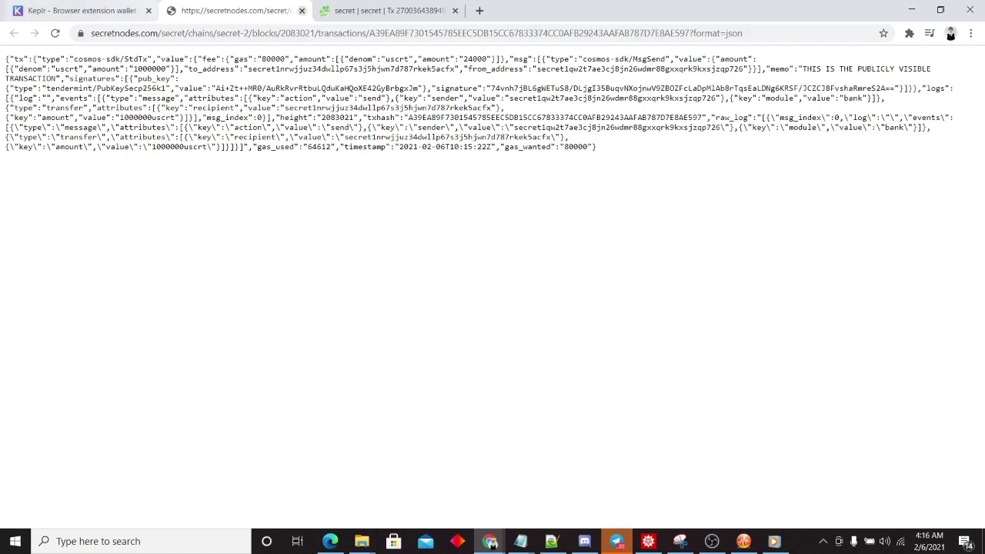
Step: Return to the Keplr wallet page and open the extension's send form for the Home account's SSCRT token
left_click(97, 11)
left_click(908, 34)
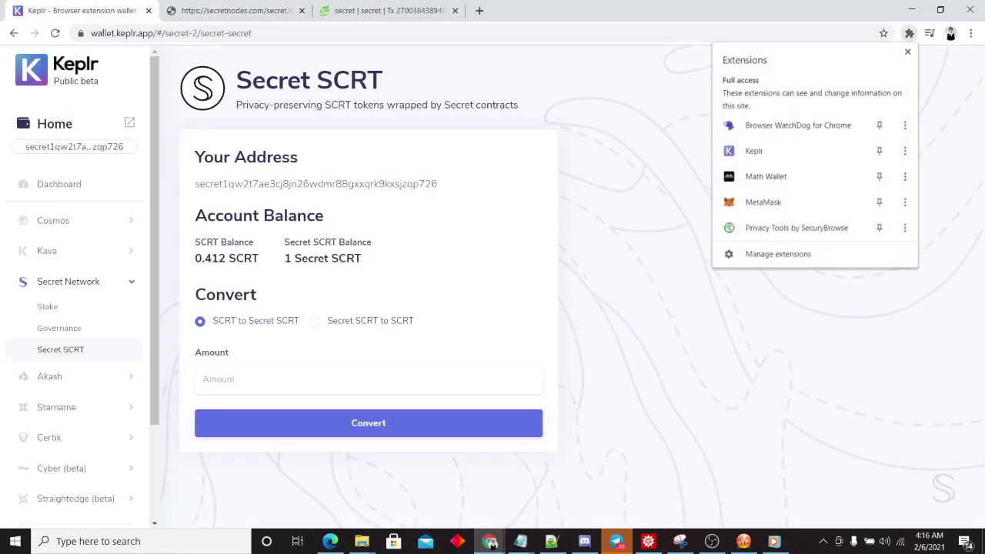
left_click(748, 154)
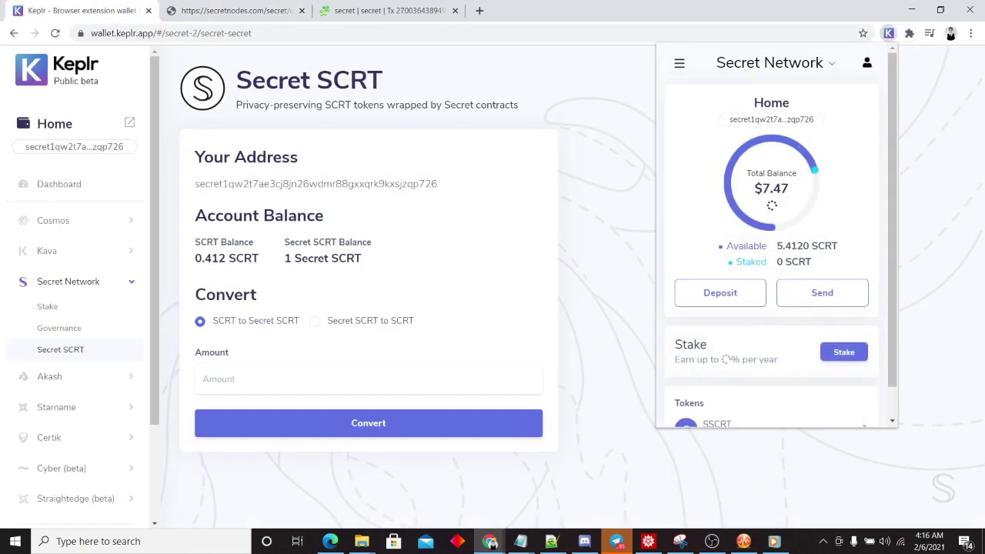
scroll(772, 236, "down", 1)
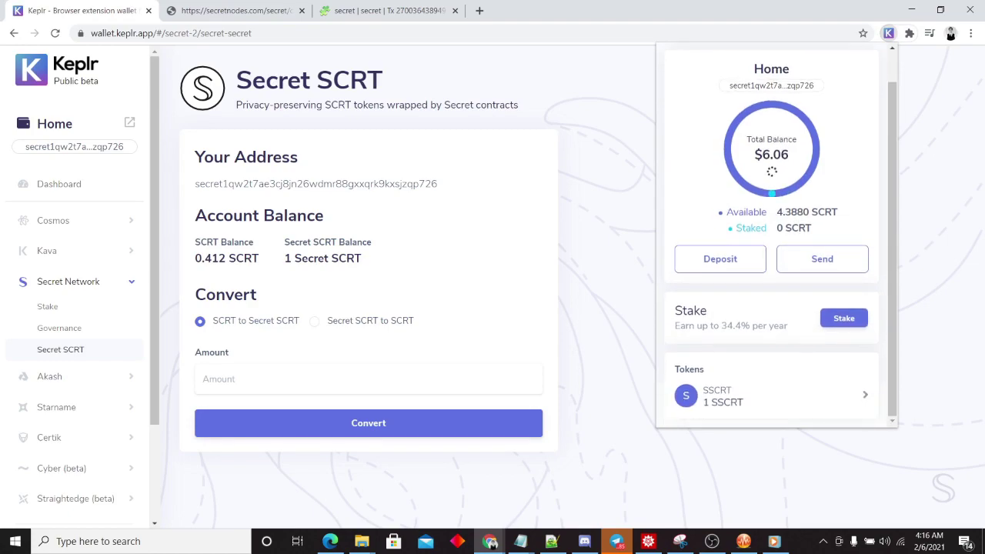
left_click(772, 396)
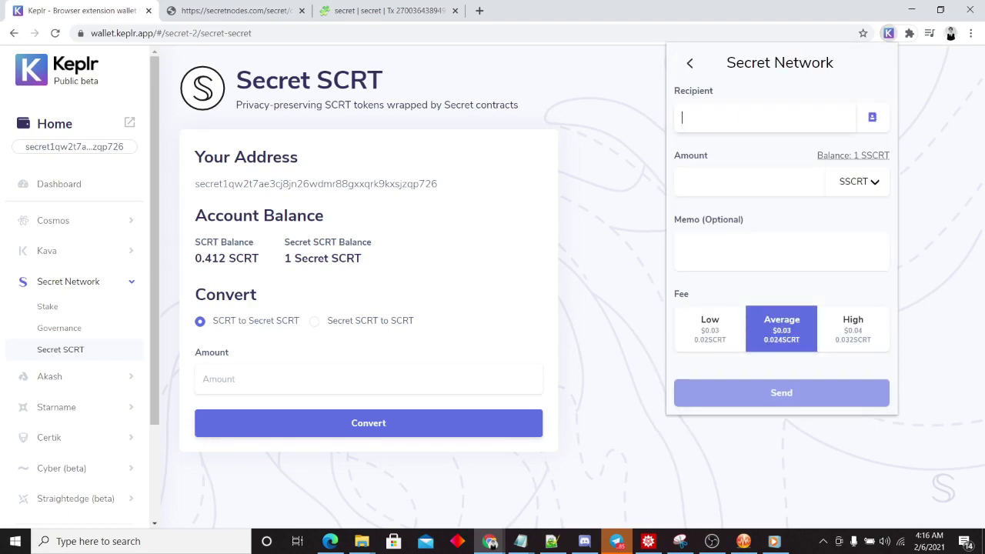
Step: Send 1 SSCRT to the copied address with the memo "THIS IS THE SECRET TRANSACTION" and approve the transaction
key("ctrl+v")
left_click(748, 181)
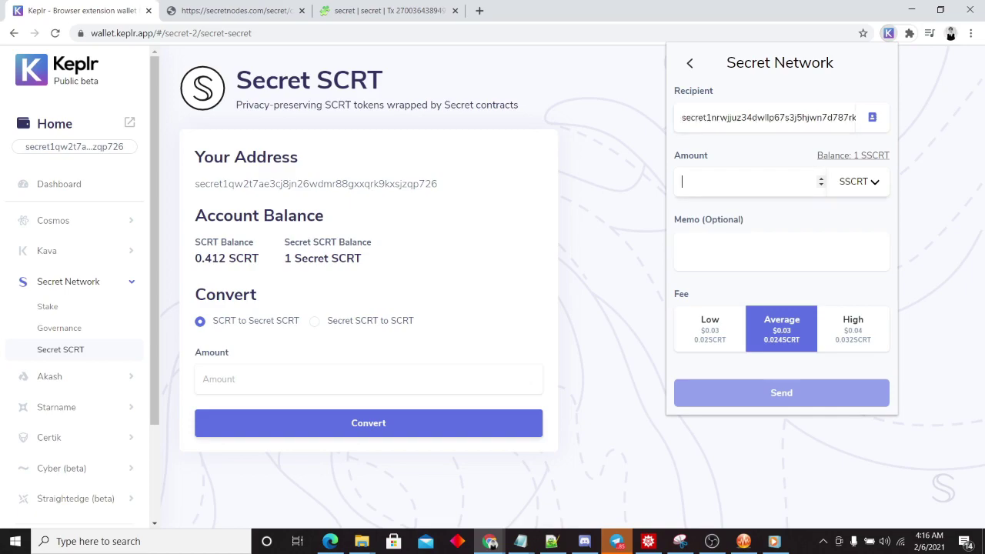
type("1")
left_click(770, 251)
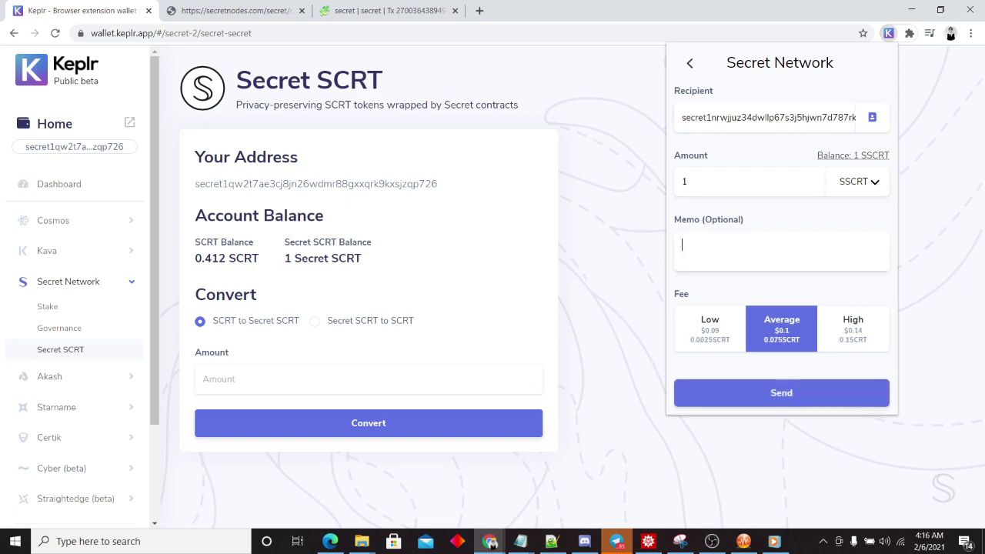
type("THIS IS THE SECRET TRANSACTION")
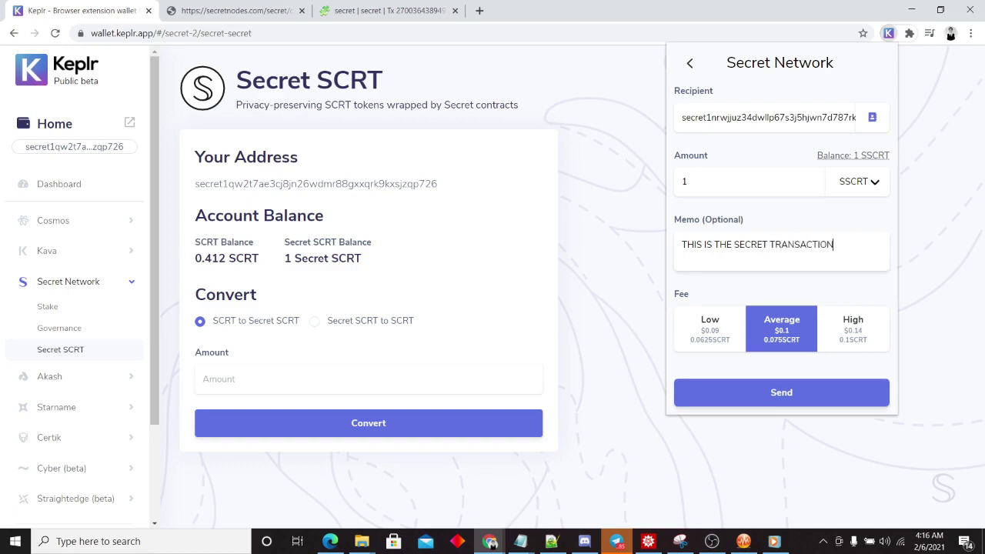
left_click(781, 393)
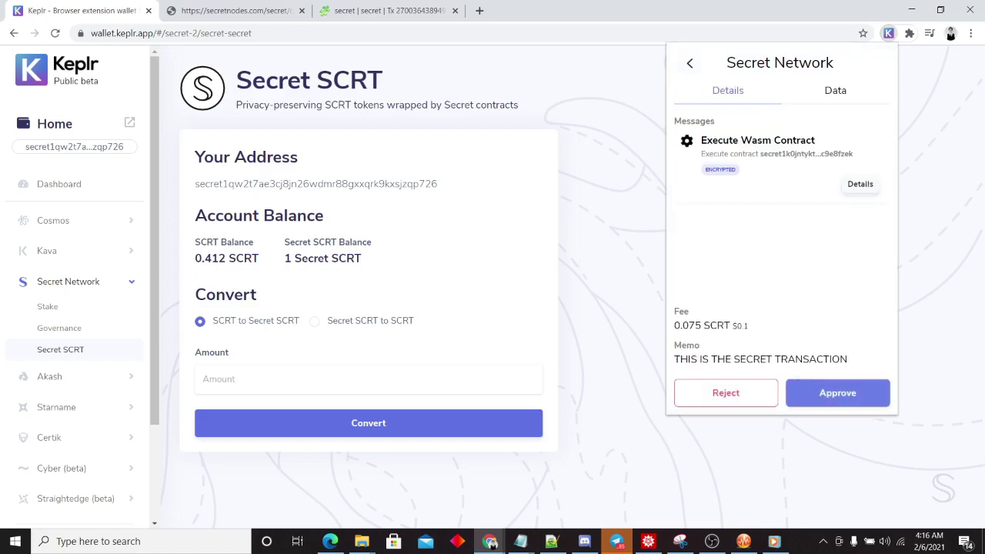
left_click(837, 393)
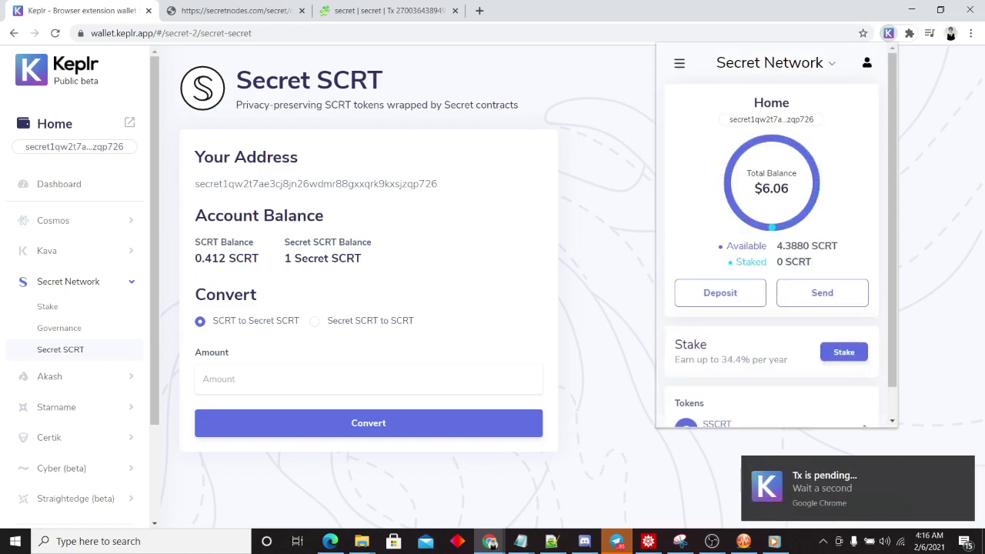
Step: Return to the secretnodes.com transactions list, refresh it until the contract execution is listed, and open that transaction's details
left_click(389, 11)
scroll(493, 277, "up", 4)
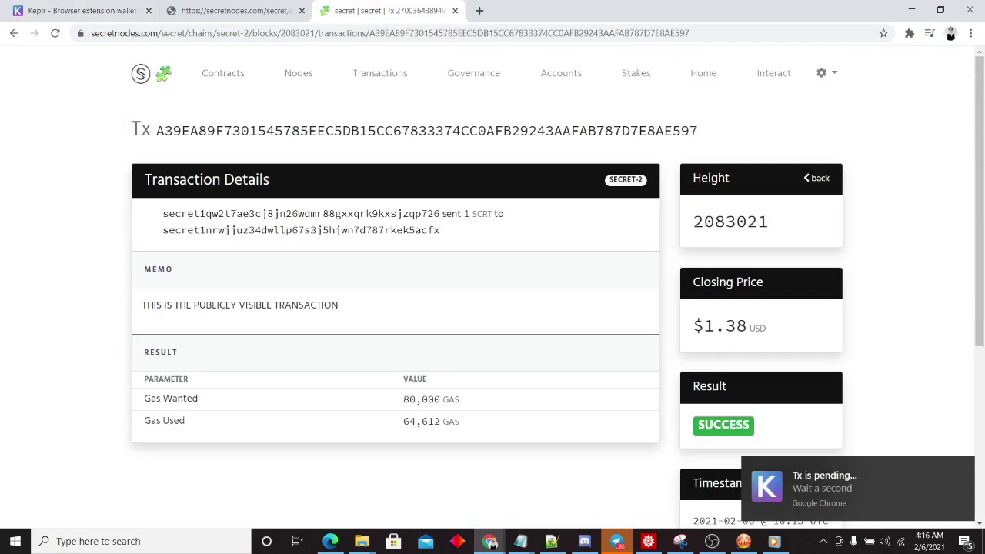
left_click(380, 74)
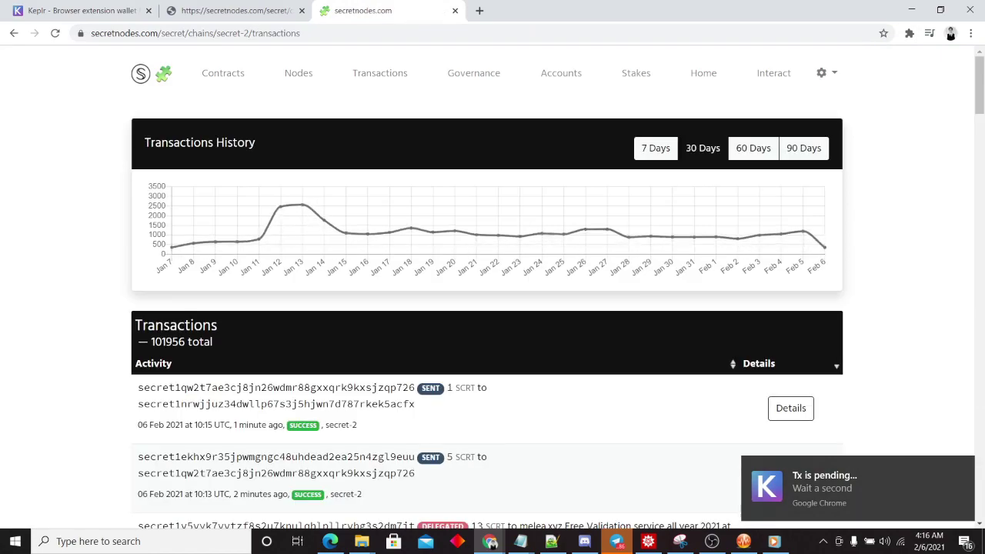
scroll(493, 277, "down", 1)
left_click(55, 33)
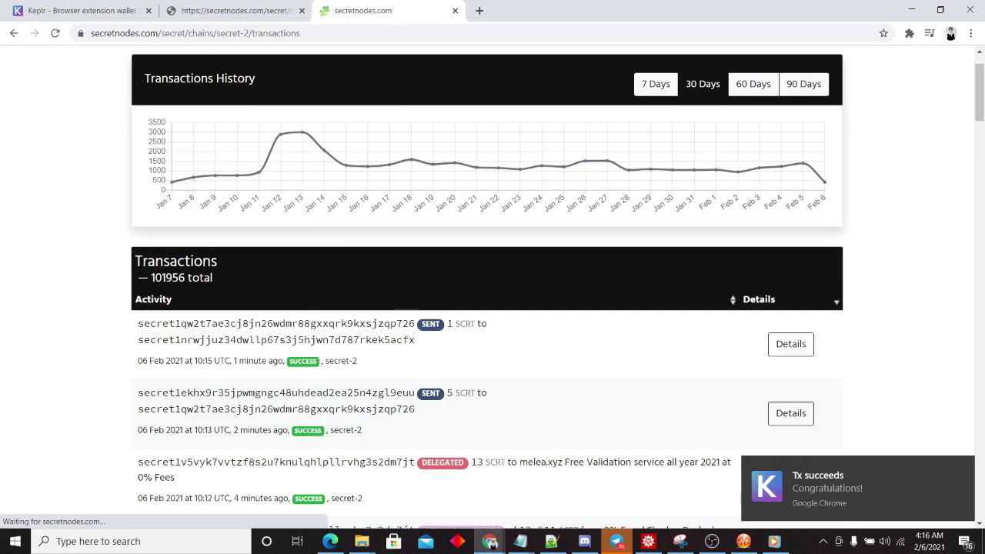
key("F5")
key("F5")
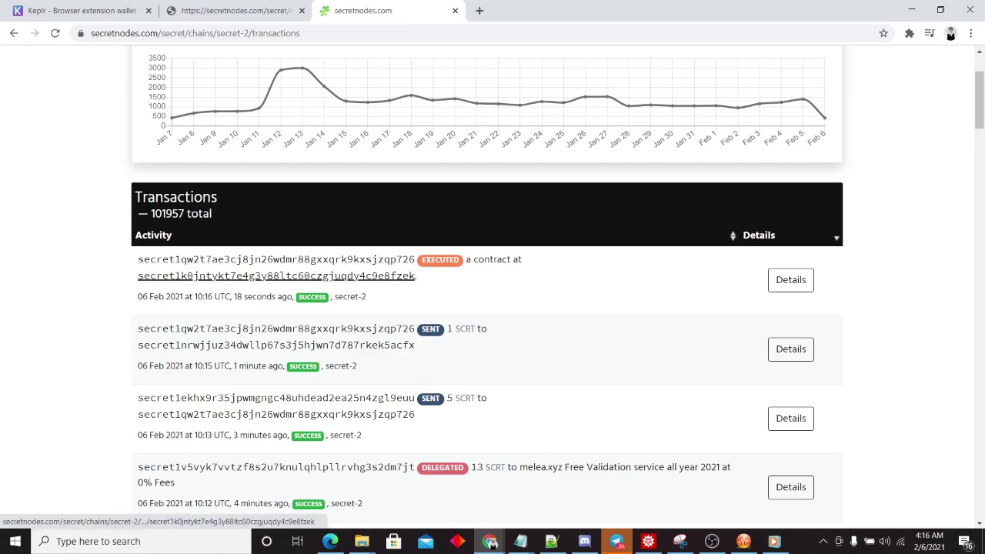
left_click(790, 279)
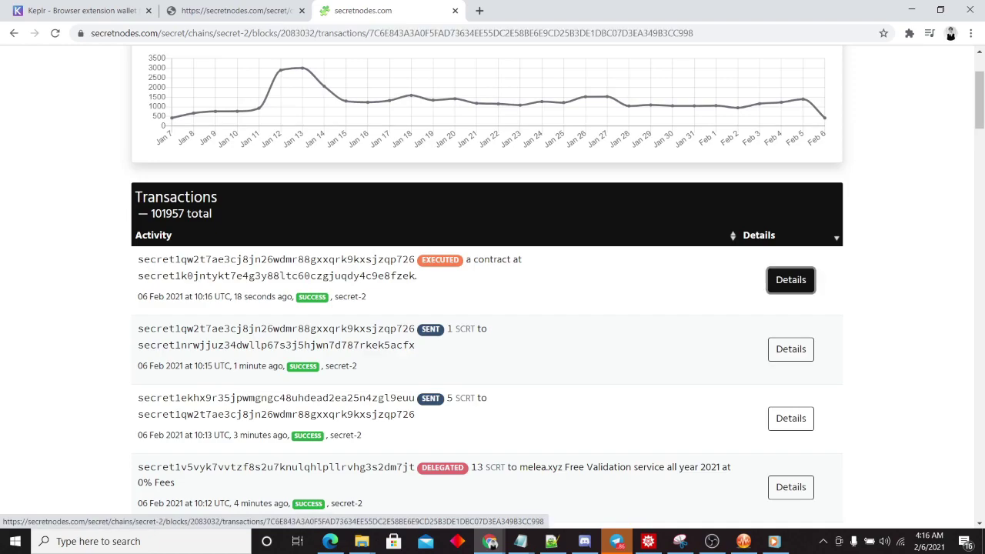
Step: Open the secret transaction's raw JSON in a new browser tab and place it next to the public transaction's JSON tab
scroll(493, 308, "down", 4)
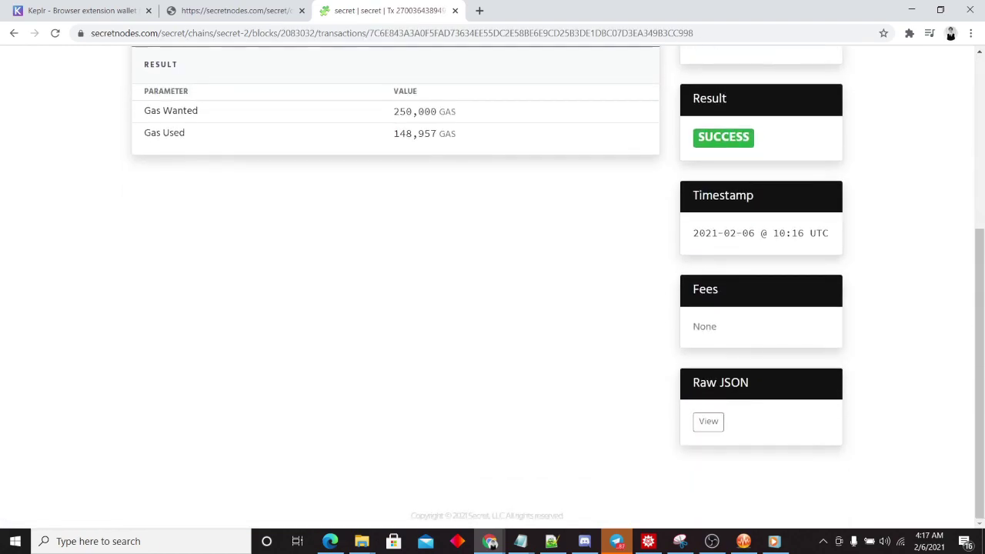
scroll(493, 307, "up", 2)
scroll(493, 308, "down", 3)
left_click(708, 421)
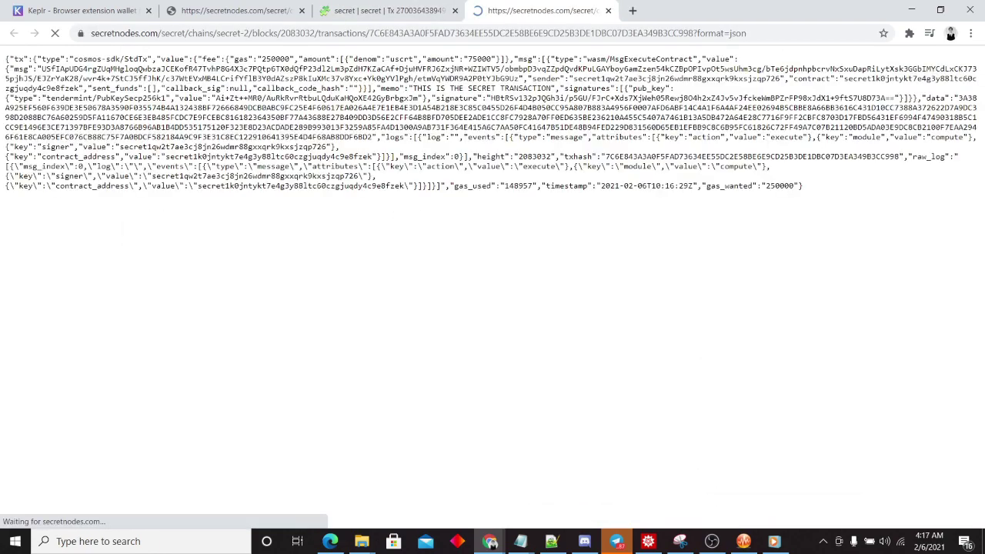
left_click_drag(539, 11, 396, 10)
Step: Compare the raw JSON of both transactions, highlighting the memo and the fee section in the public one
left_click(231, 10)
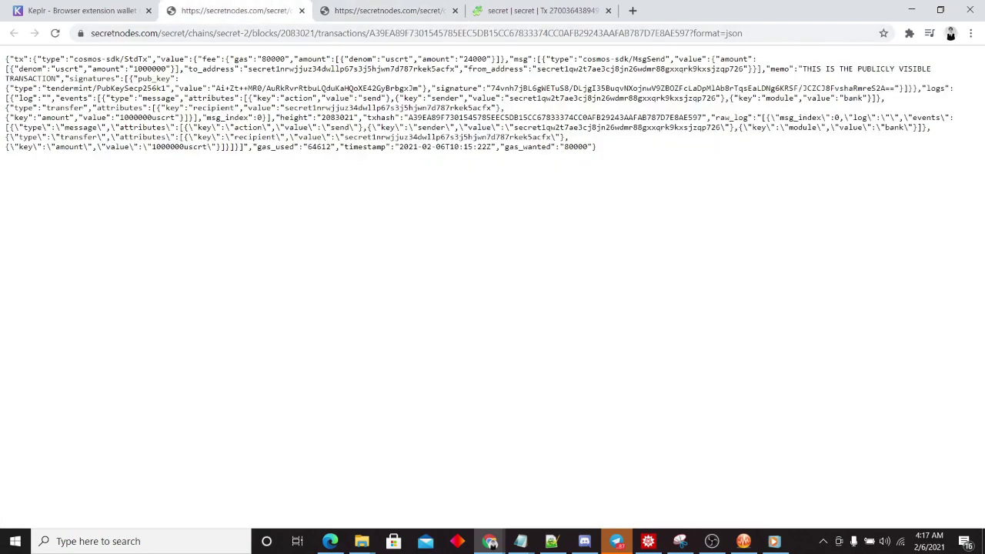
left_click_drag(803, 68, 55, 79)
left_click(57, 79)
left_click_drag(193, 59, 341, 59)
key("ctrl+Tab")
key("ctrl+shift+Tab")
left_click_drag(194, 59, 505, 59)
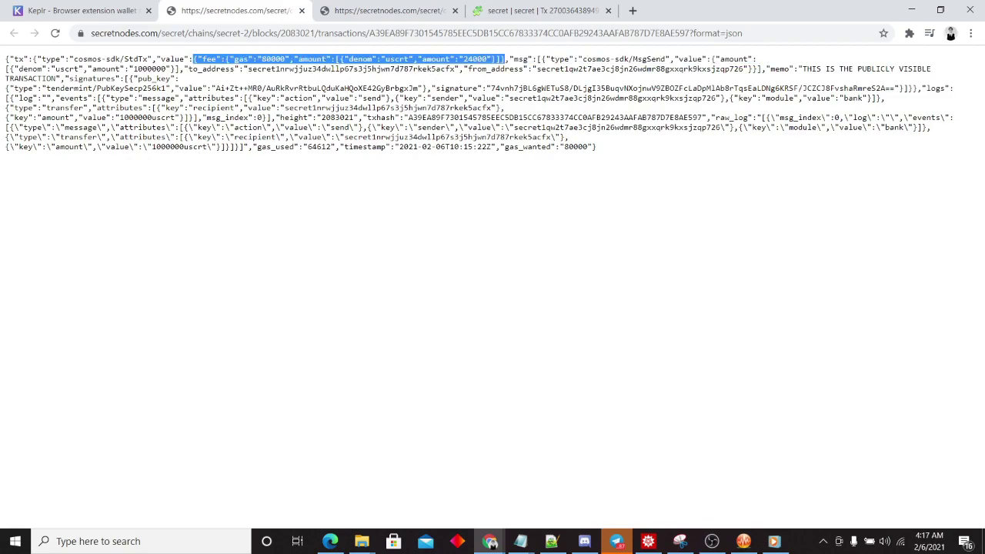
Step: Highlight the fee section in the secret transaction's raw JSON for comparison, and return to the public transaction's JSON
key("ctrl+Tab")
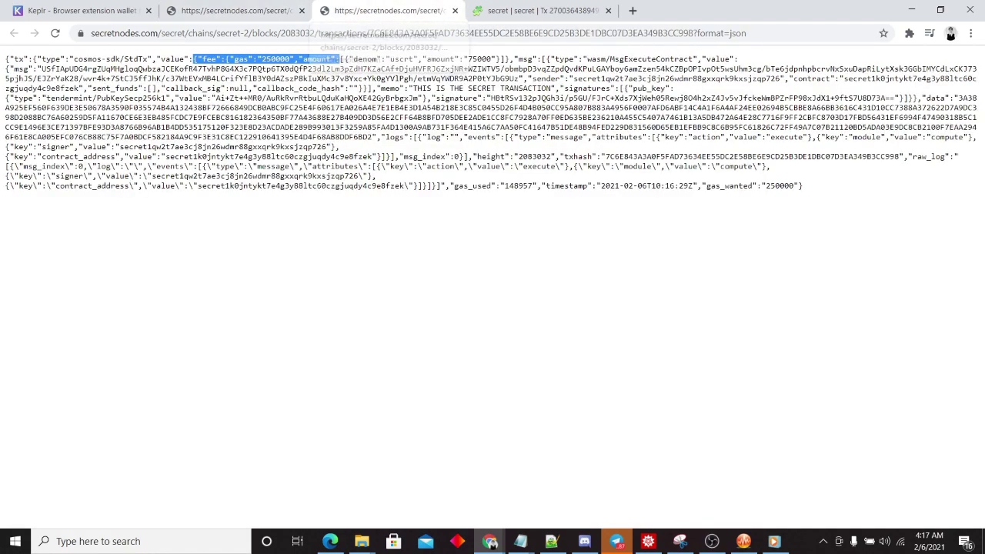
left_click_drag(193, 59, 508, 59)
key("ctrl+shift+Tab")
left_click(350, 60)
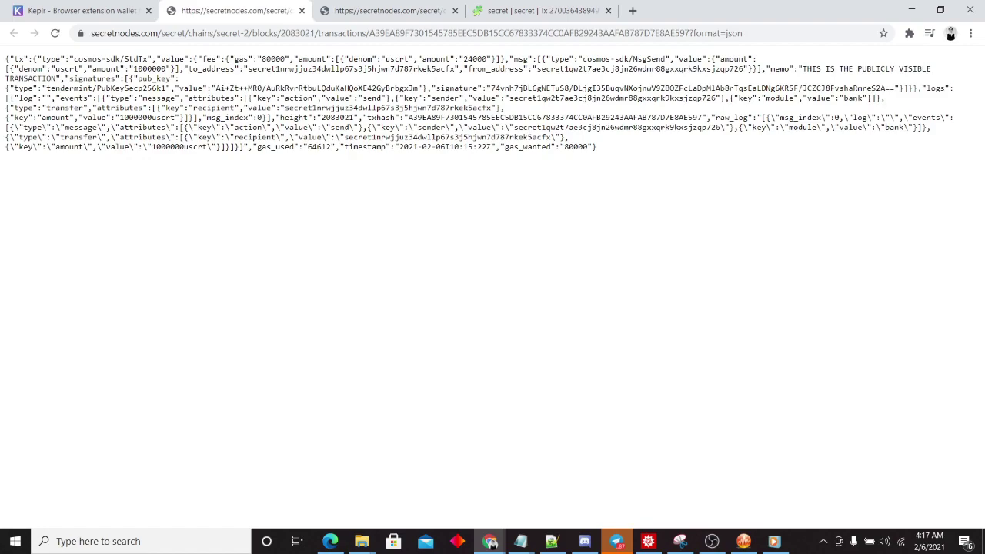
Step: Examine the message section of the public transaction's JSON, highlighting the amount, recipient address, sender address and memo
left_click_drag(514, 59, 529, 59)
left_click(529, 59)
left_click_drag(7, 69, 166, 69)
left_click(189, 69)
left_click(166, 68)
left_click_drag(6, 69, 119, 79)
left_click(137, 70)
left_click(235, 69)
left_click(455, 69)
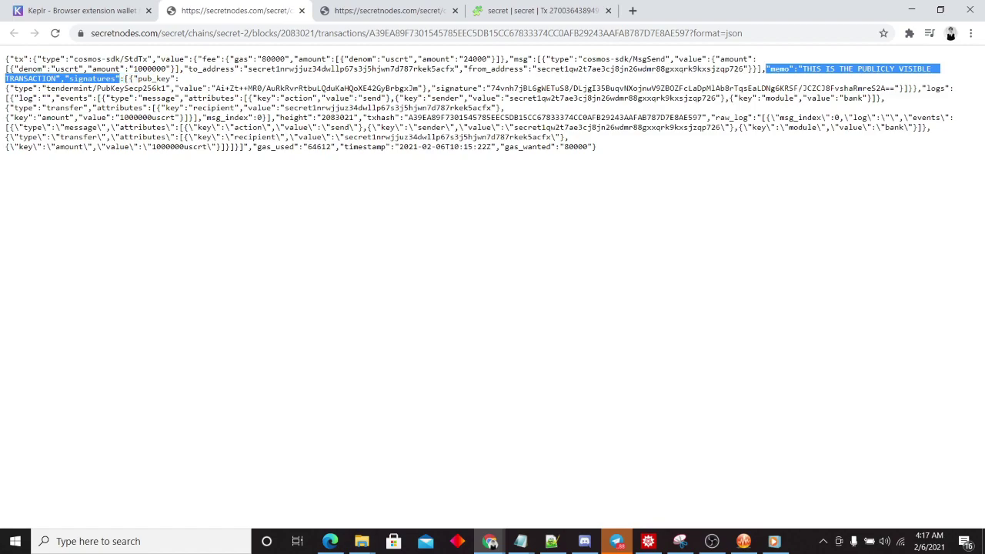
left_click(120, 80)
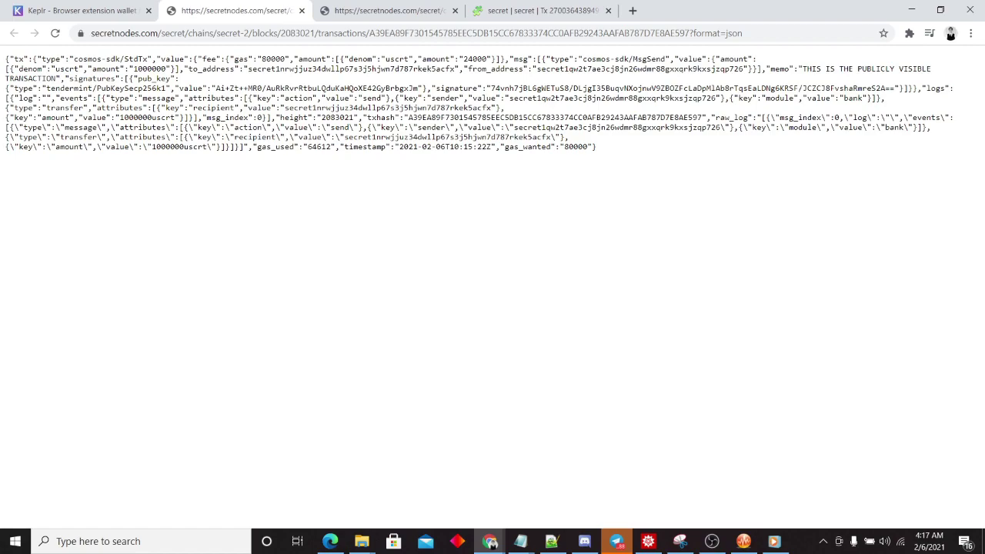
left_click_drag(188, 69, 235, 70)
left_click_drag(469, 70, 523, 69)
left_click_drag(92, 69, 120, 69)
Step: Examine the secret transaction's JSON, highlighting the encrypted message and the sender address
key("ctrl+Tab")
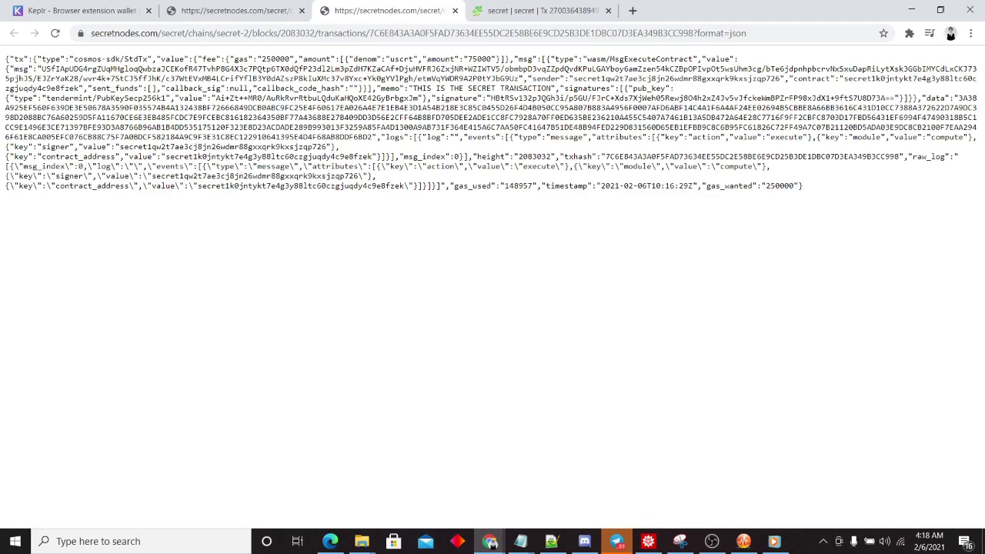
left_click_drag(41, 68, 782, 77)
left_click(520, 78)
left_click(564, 78)
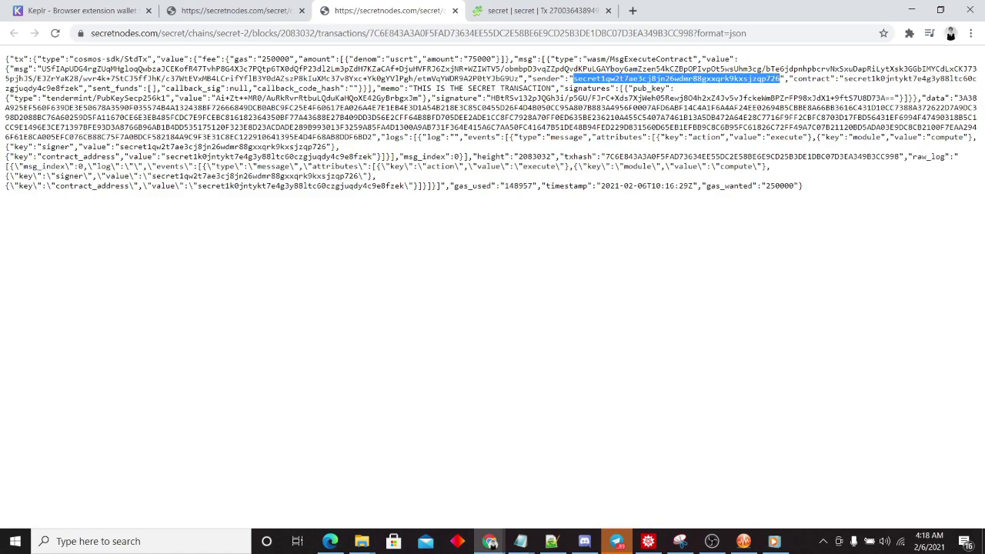
left_click(782, 78)
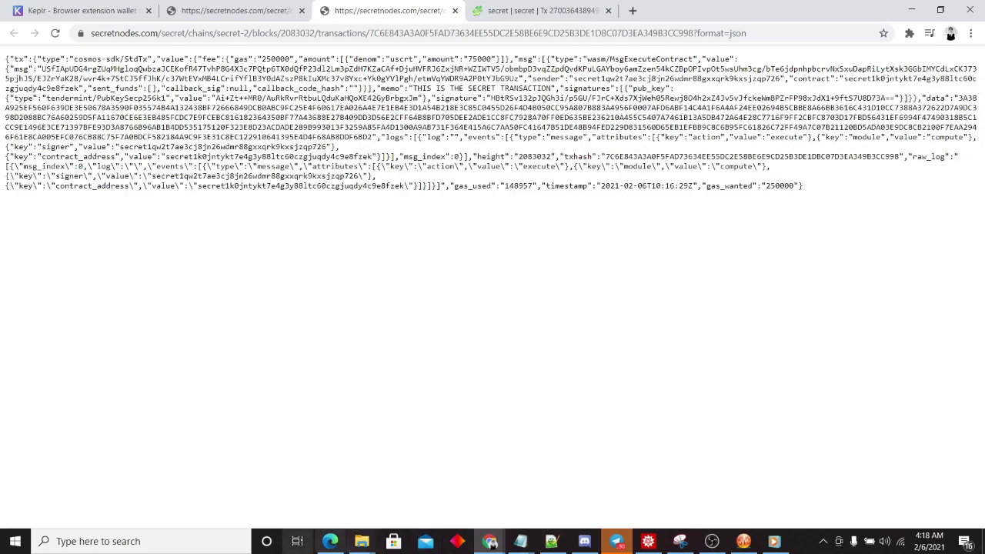
Step: Open Notepad and write the line "SECRET (SCRT) -> reveals the transaction sender, receiver, and amount"
left_click(116, 541)
type("not")
key("Return")
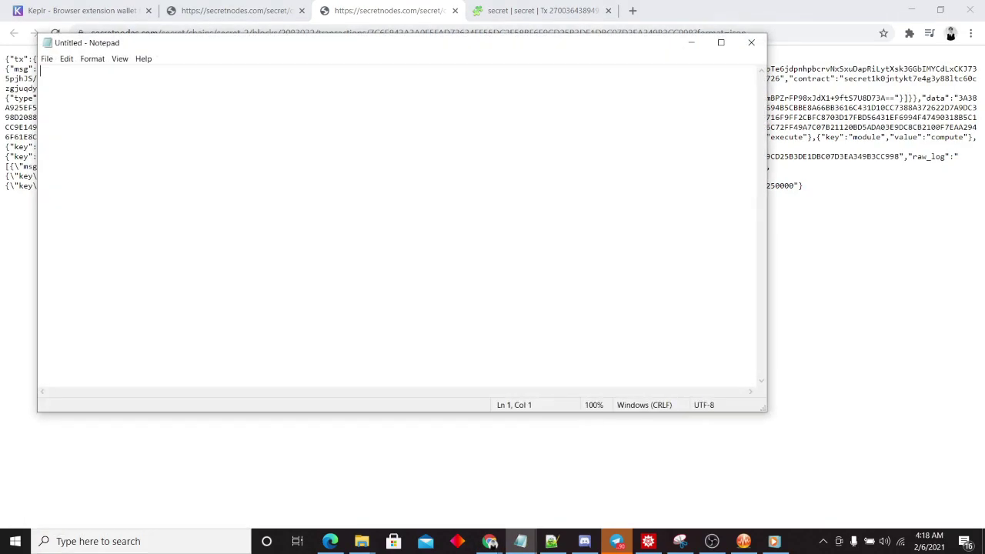
type("SECRET (SCRT) ->?")
key("BackSpace")
key("BackSpace")
type("reveals tugh")
key("BackSpace")
key("BackSpace")
key("BackSpace")
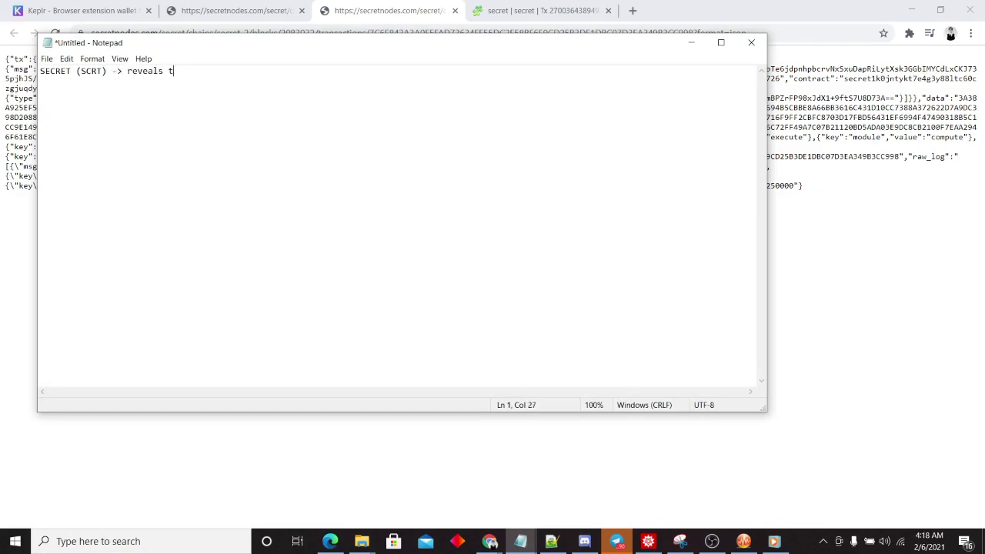
type("he transaction sender, receiver,")
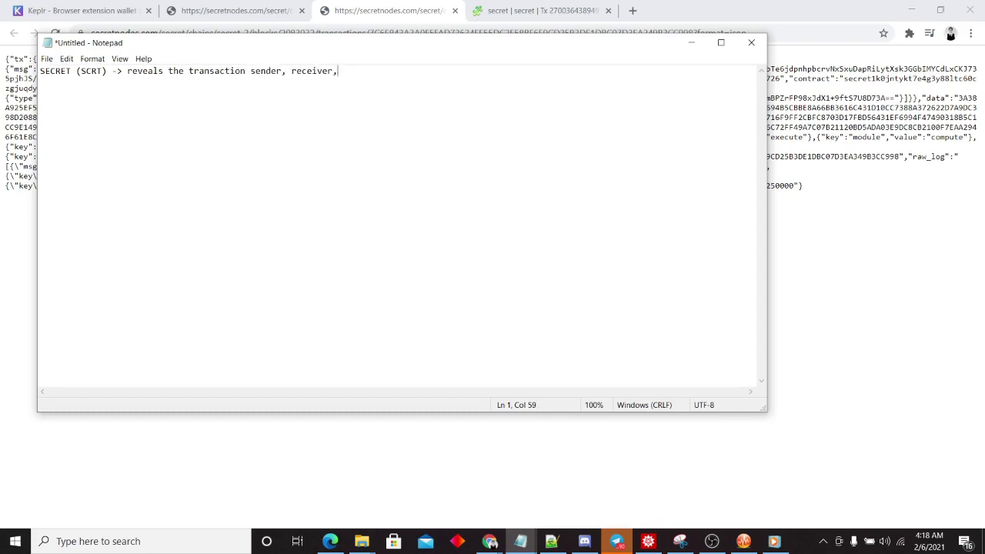
type(" and amount")
Step: Add the second line "SECRET SCRT (SSCRT) -> reveals on that a sender address interacted with a contract" and minimize the note
key("Return")
type("SECR")
key("BackSpace")
key("BackSpace")
key("BackSpace")
type("ECRET SCRT -")
key("BackSpace")
type("(SSCRT) ")
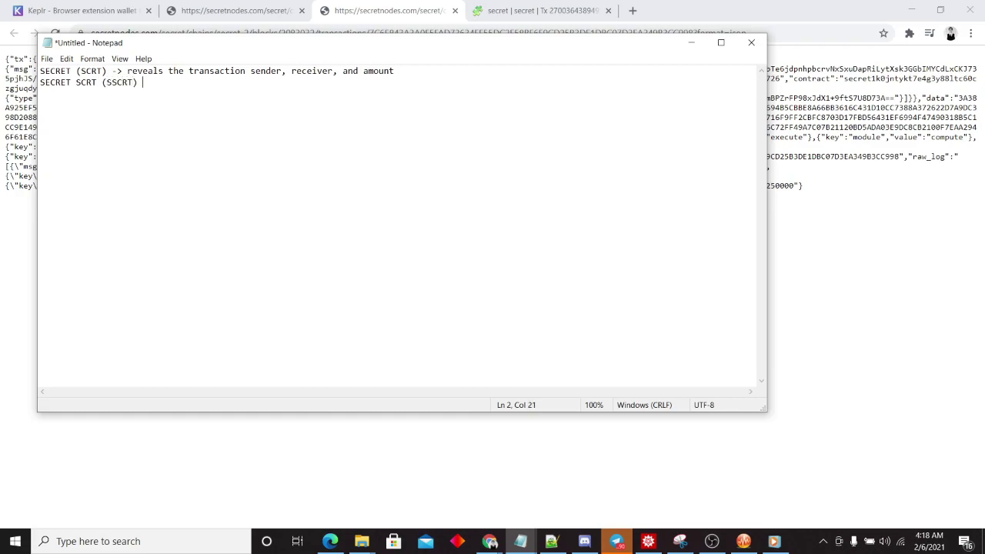
type("-> reveals on that a sender addr")
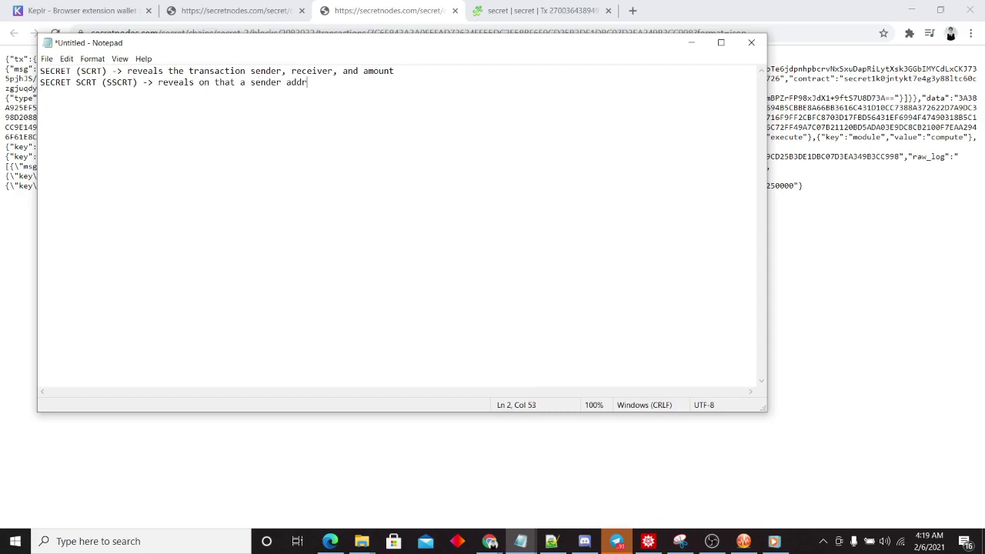
type("ess interacted with a contract")
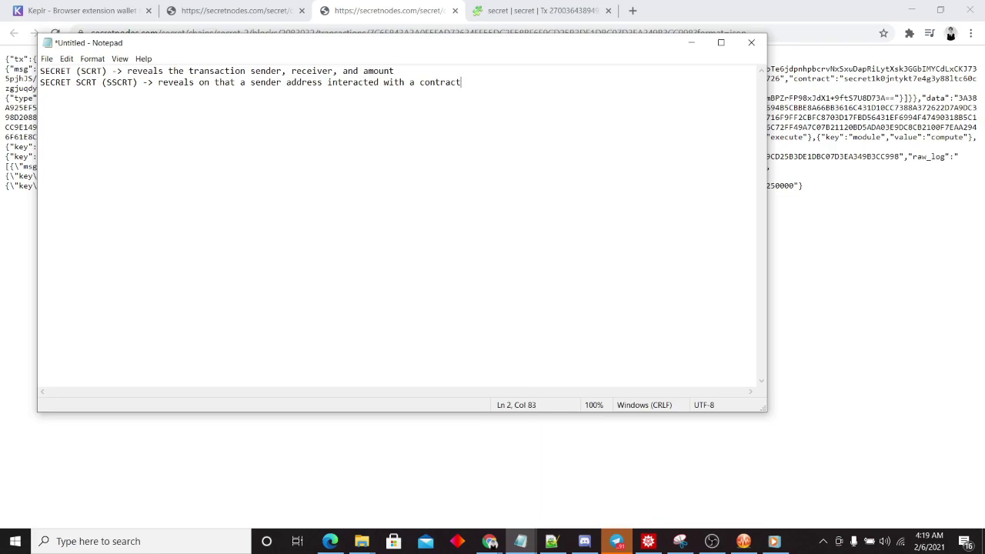
left_click(691, 42)
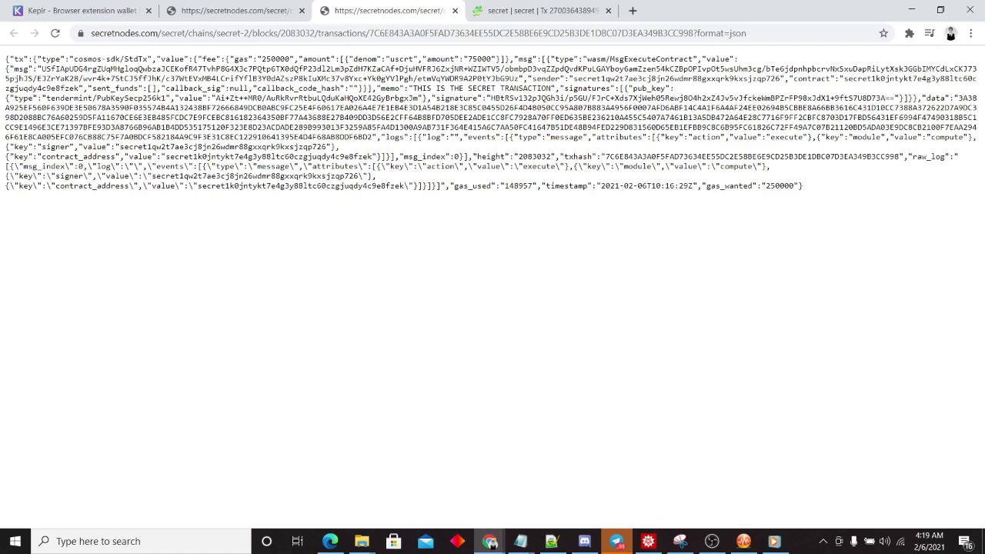
Step: Review the raw JSON of the public and secret transactions once more, highlighting the full text of the public one
left_click(254, 11)
left_click_drag(237, 179, 6, 58)
left_click(331, 201)
left_click(390, 11)
left_click(237, 11)
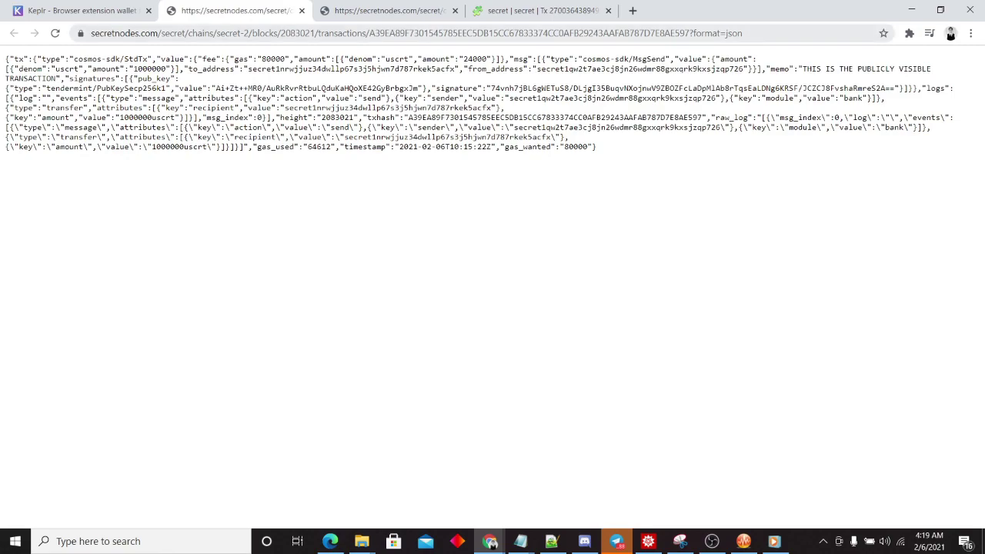
key("ctrl+Tab")
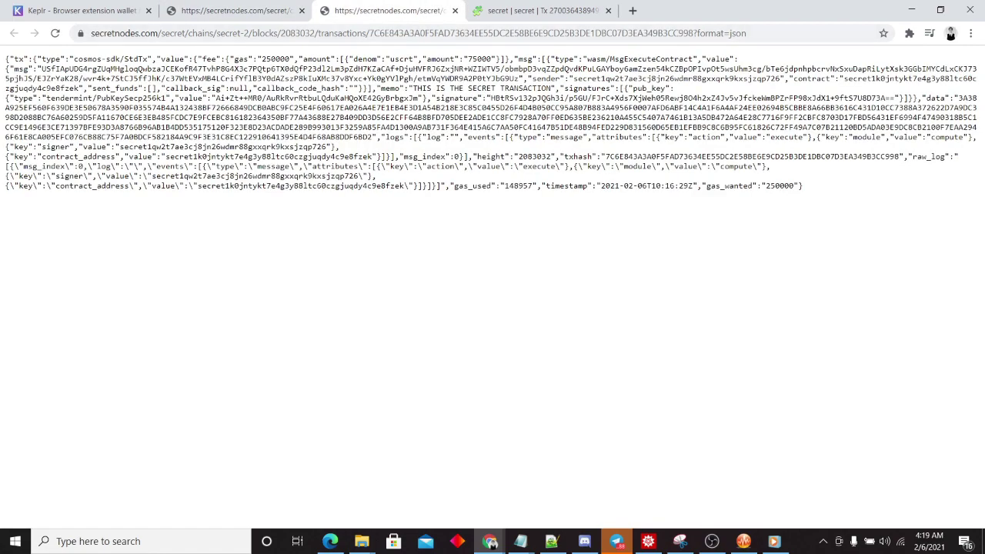
key("ctrl+shift+Tab")
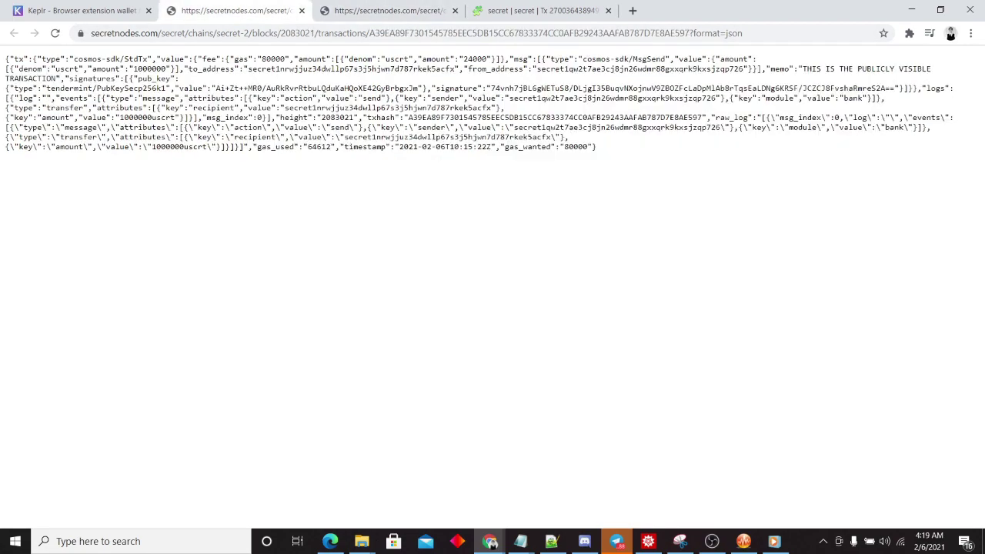